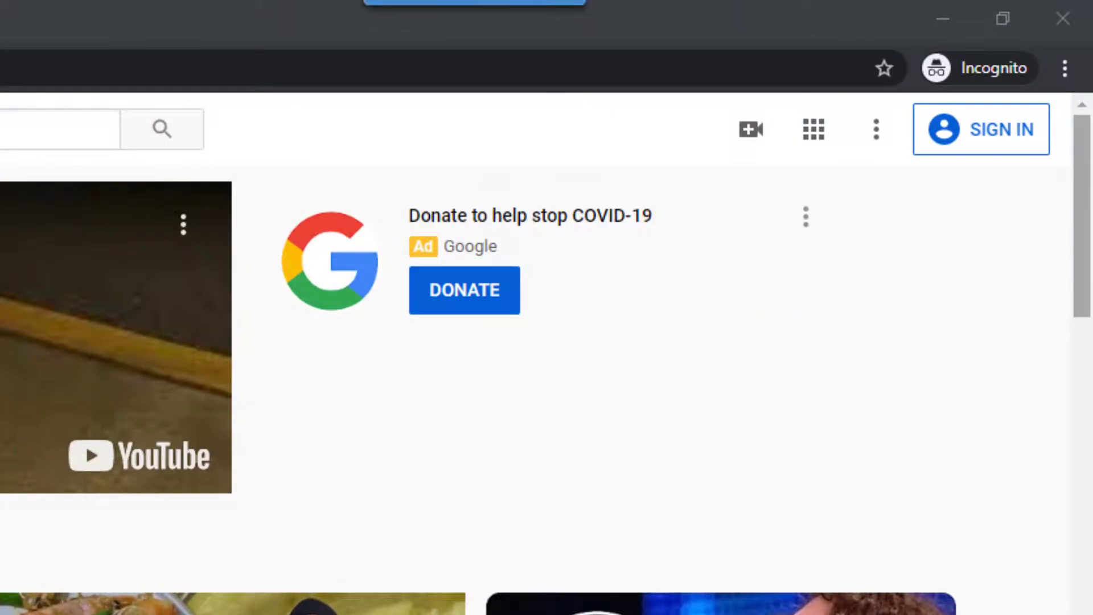
Go from YouTube's sign-in to Google's create-account page
{"action": "scroll", "coordinate": [1018, 228], "scroll_direction": "down", "scroll_amount": 6}
{"action": "left_click", "coordinate": [990, 129]}
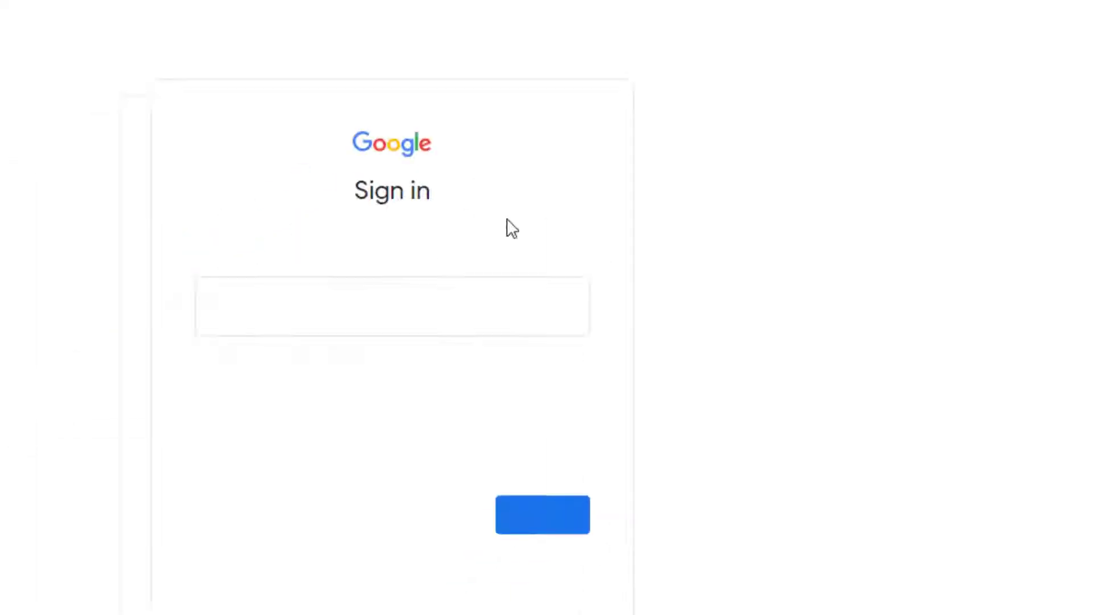
{"action": "left_click", "coordinate": [374, 439]}
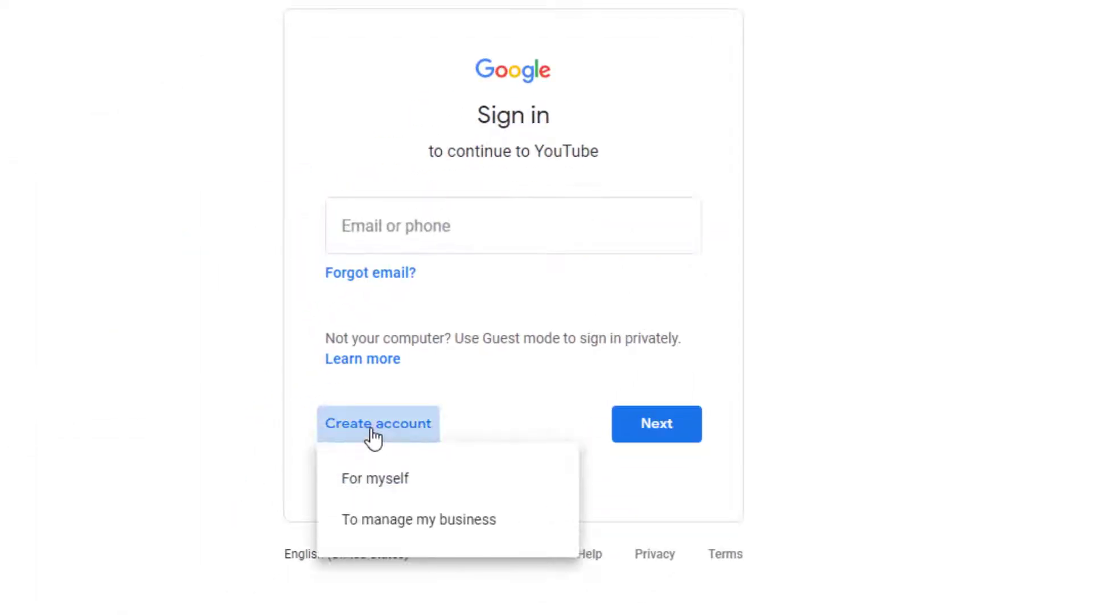
Register a personal Google account with the user's first and last name, e-mail address and confirmed password
{"action": "left_click", "coordinate": [373, 491]}
{"action": "key", "text": "Tab"}
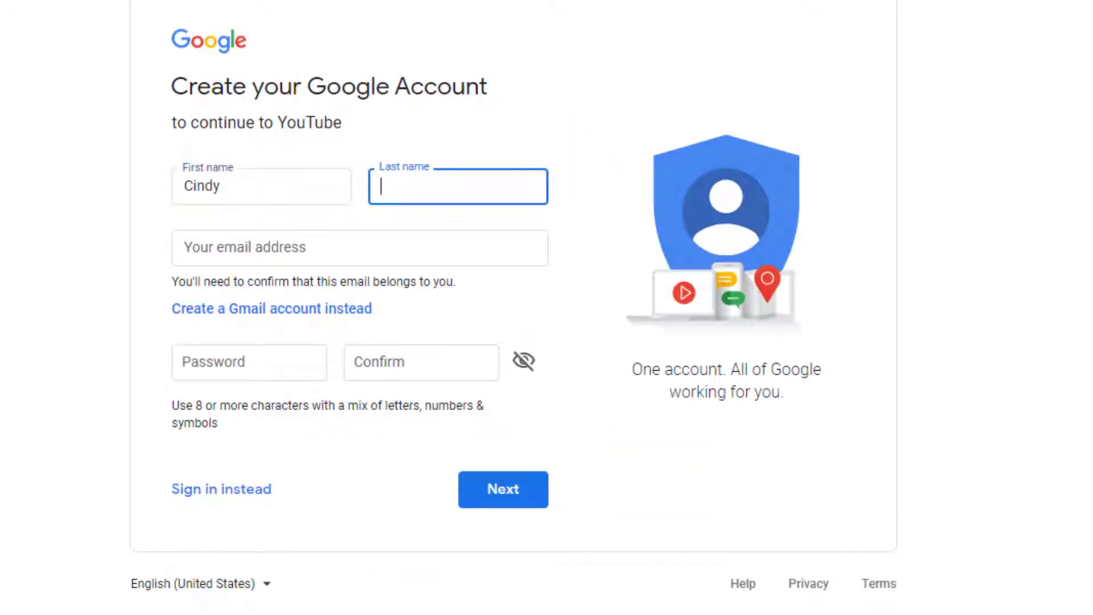
{"action": "key", "text": "Tab"}
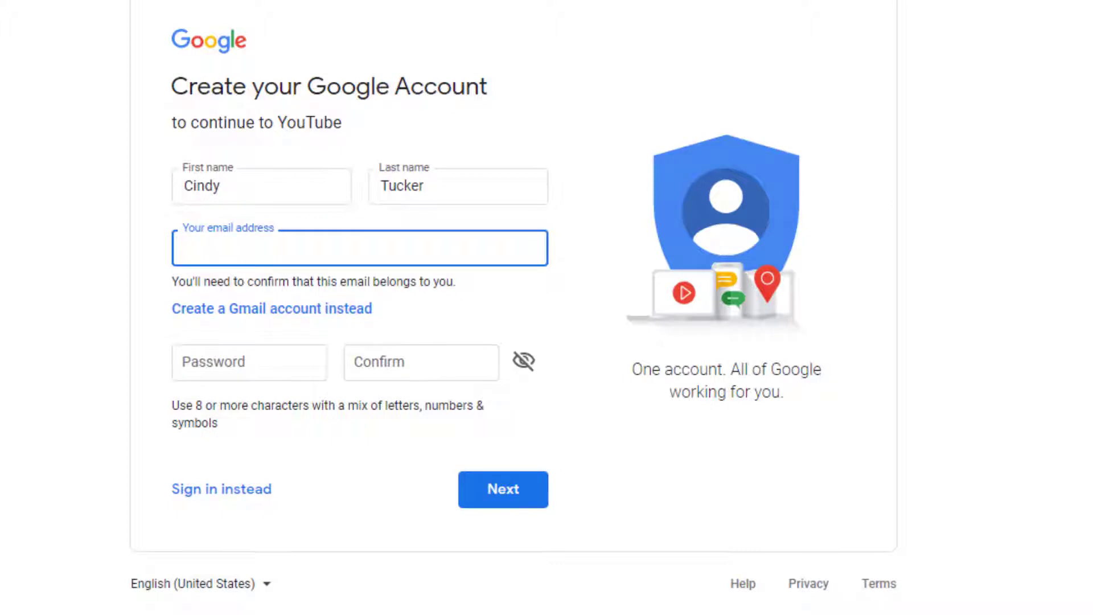
{"action": "key", "text": "Tab"}
{"action": "key", "text": "ctrl+v"}
{"action": "key", "text": "Tab"}
{"action": "type", "text": "••••••••"}
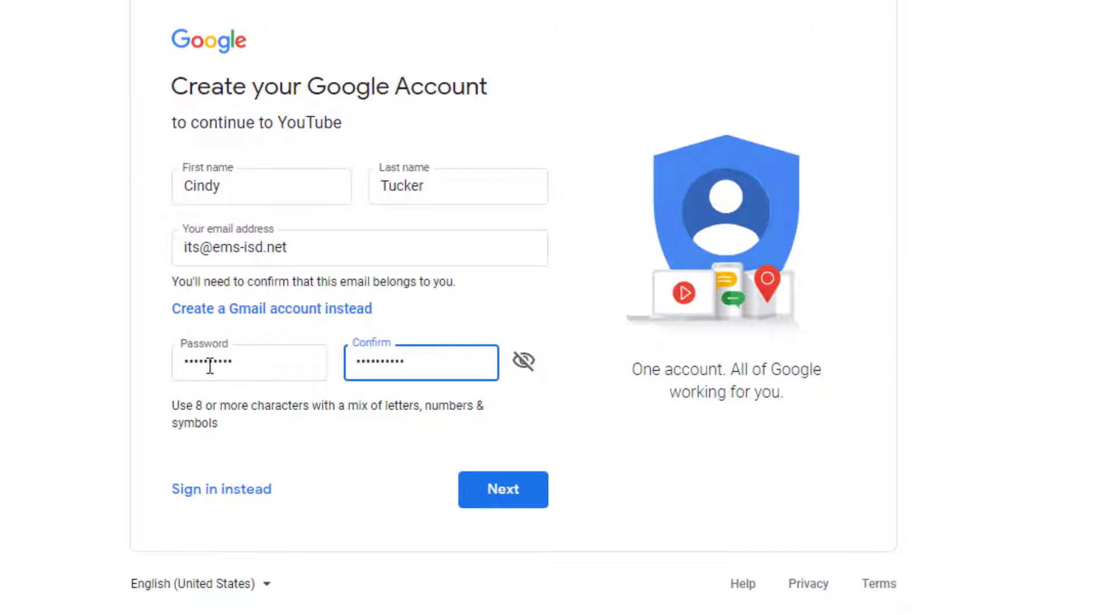
{"action": "left_click", "coordinate": [522, 506]}
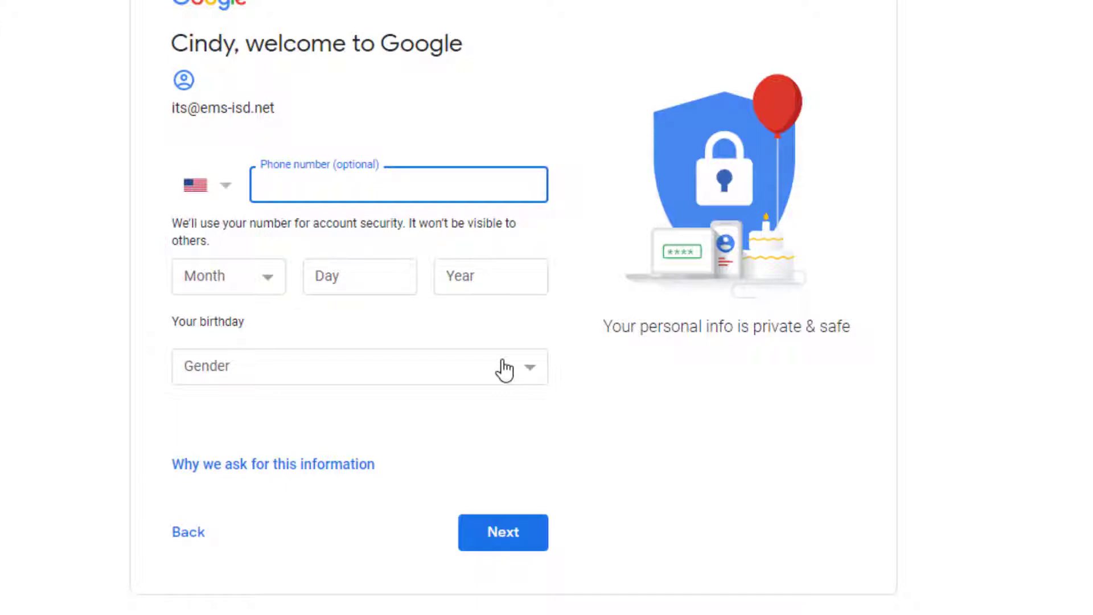
{"action": "type", "text": "5555555555"}
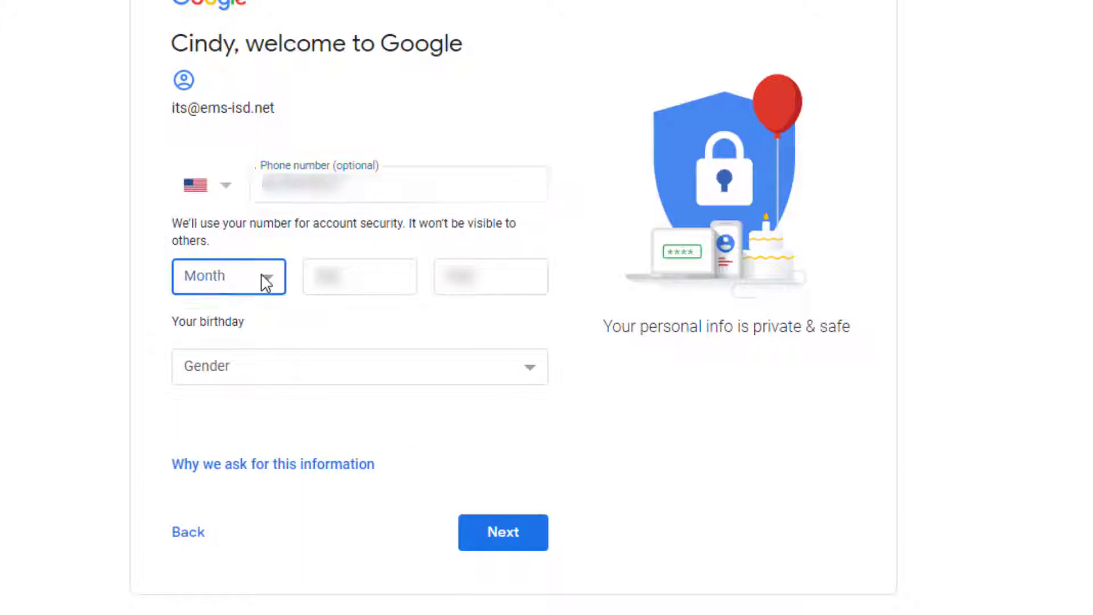
{"action": "left_click", "coordinate": [265, 279]}
{"action": "key", "text": "d"}
{"action": "key", "text": "Tab"}
{"action": "type", "text": "12"}
{"action": "key", "text": "Tab"}
{"action": "type", "text": "1990"}
{"action": "left_click", "coordinate": [297, 380]}
{"action": "left_click", "coordinate": [245, 404]}
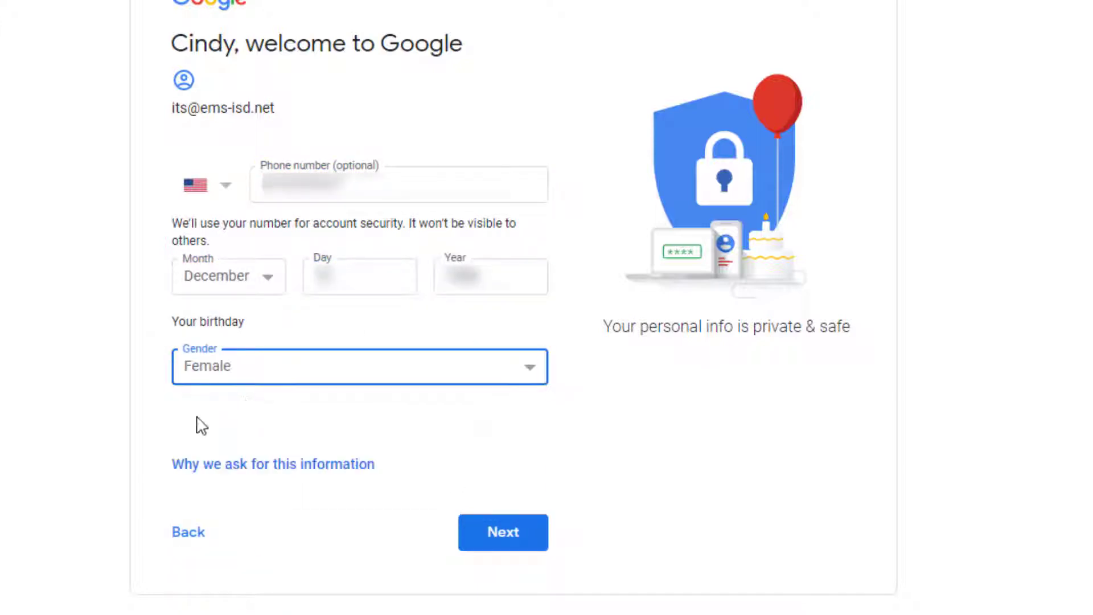
{"action": "left_click", "coordinate": [509, 541]}
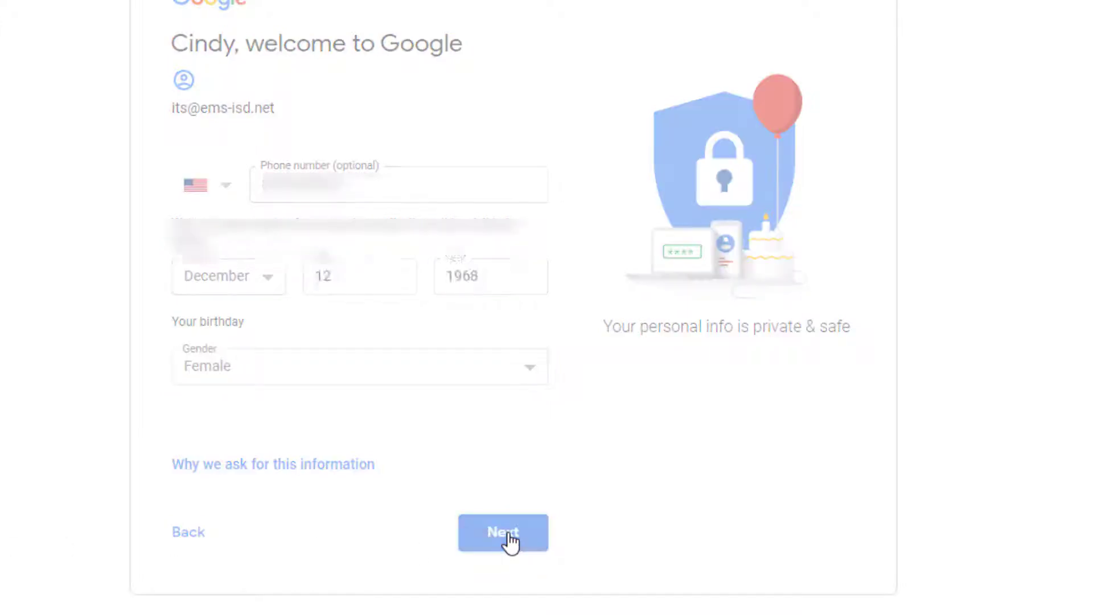
Verify the phone with the texted code, add it to the account, and accept the terms
{"action": "left_click", "coordinate": [504, 332]}
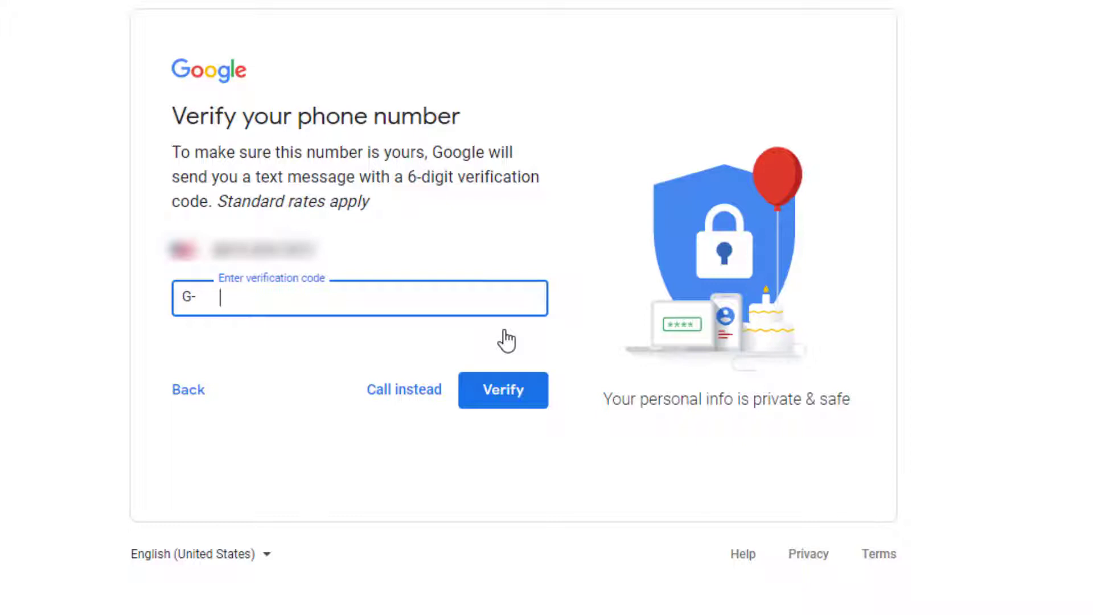
{"action": "left_click", "coordinate": [505, 403]}
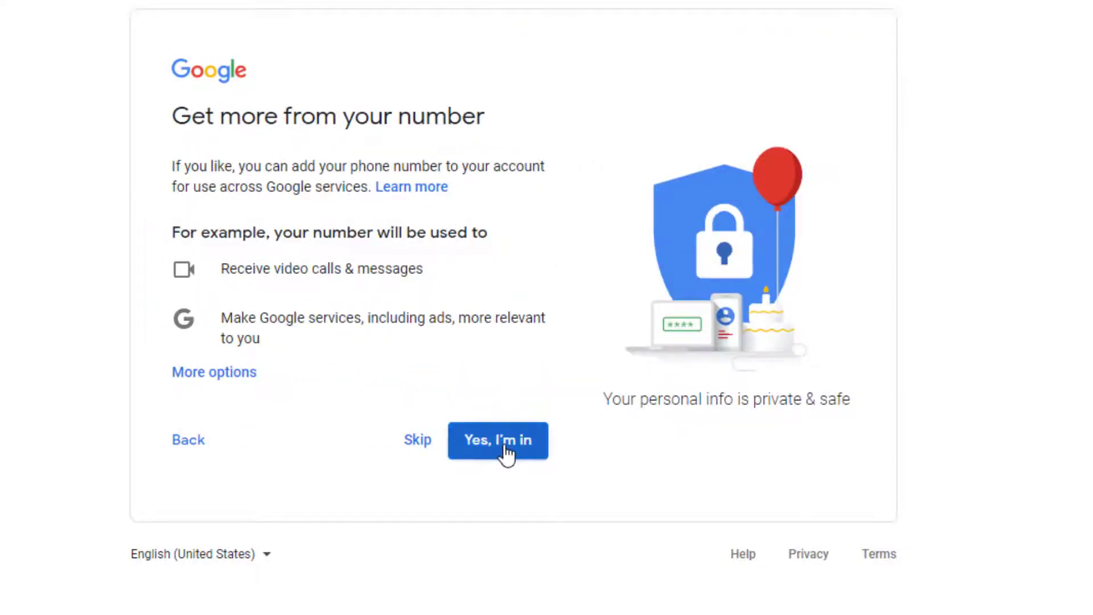
{"action": "left_click", "coordinate": [506, 453]}
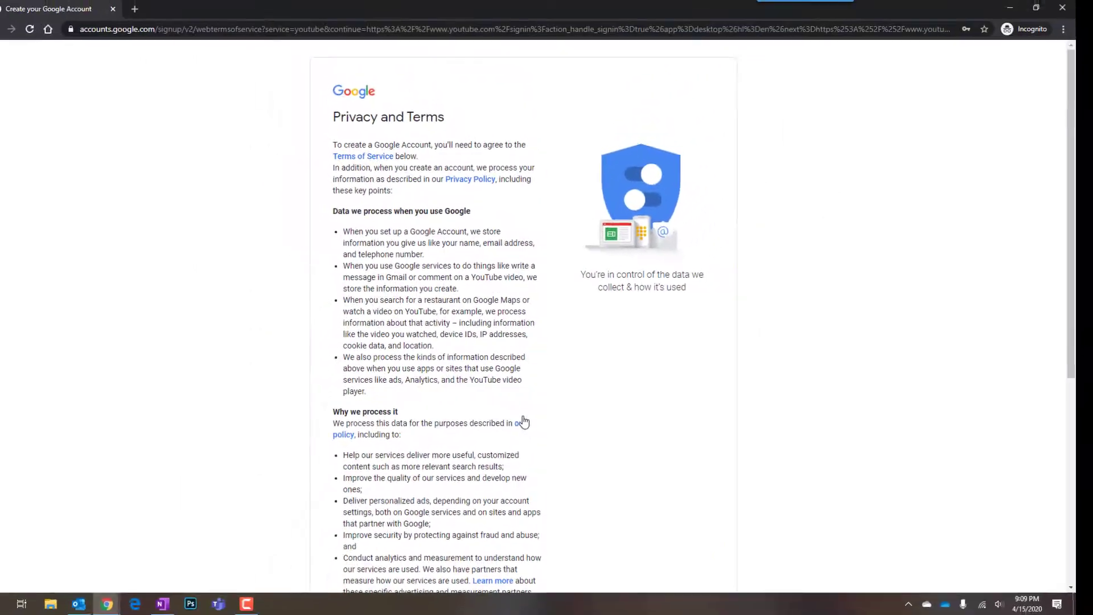
{"action": "scroll", "coordinate": [520, 453], "scroll_direction": "down", "scroll_amount": 6}
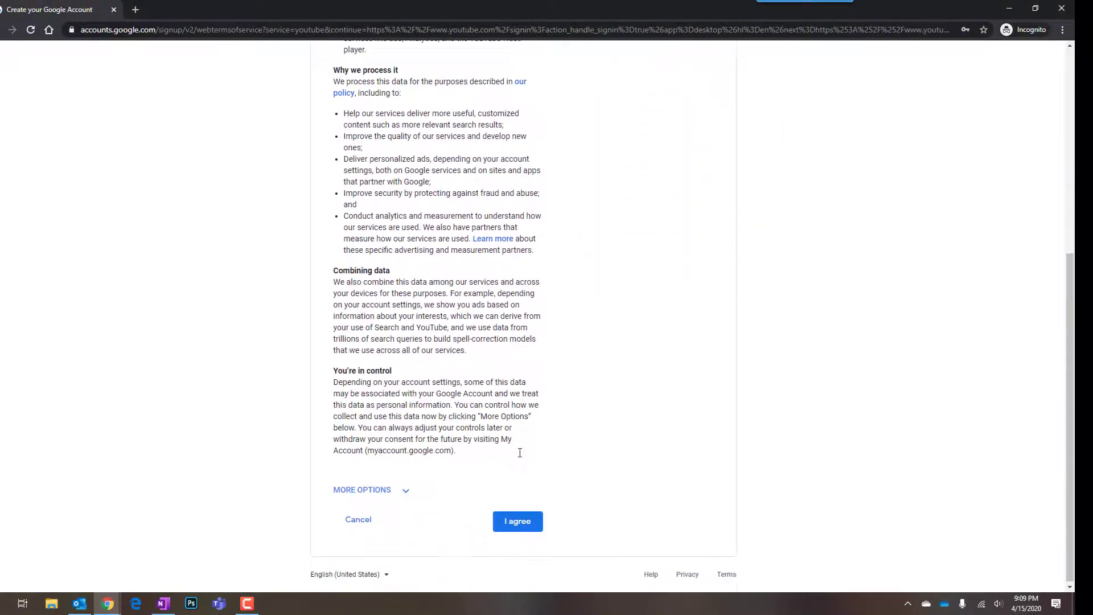
{"action": "left_click", "coordinate": [517, 518]}
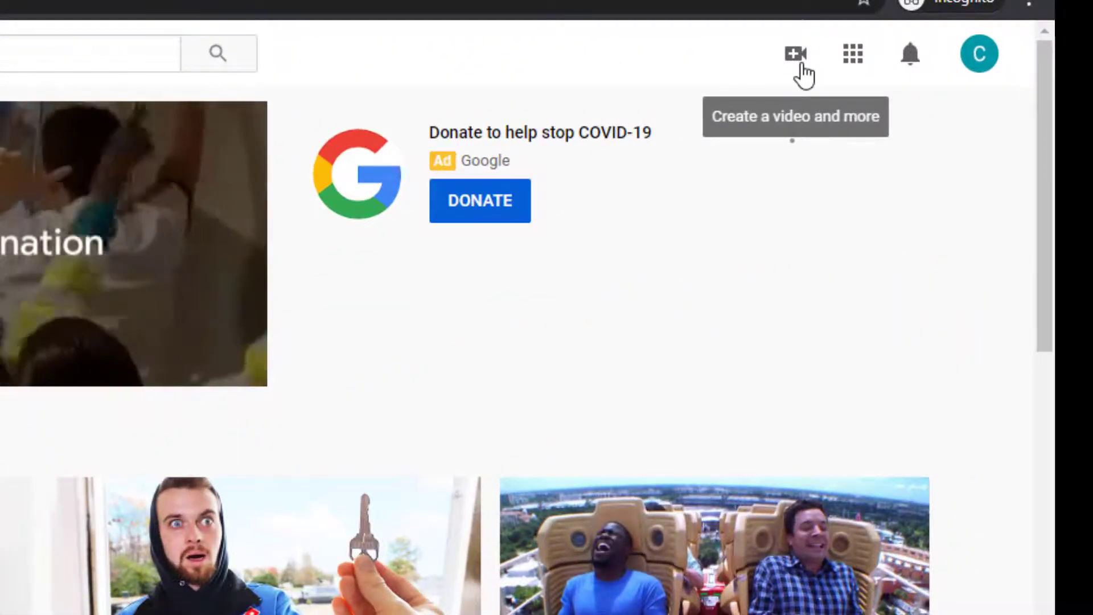
Start a video upload and create the YouTube channel under the account's own name
{"action": "left_click", "coordinate": [801, 72]}
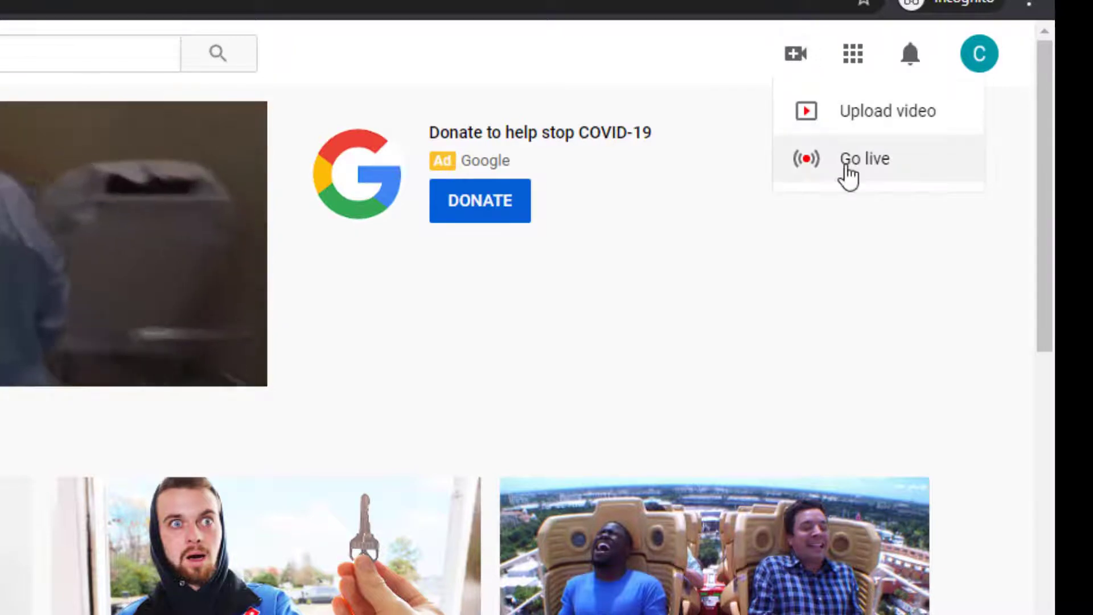
{"action": "left_click", "coordinate": [867, 117]}
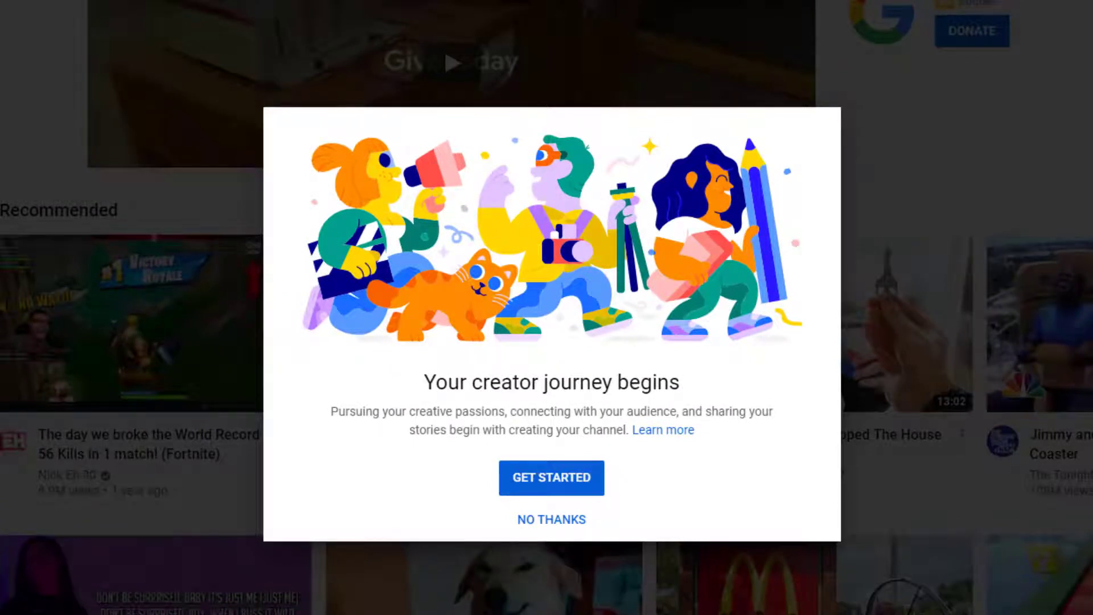
{"action": "left_click", "coordinate": [542, 486]}
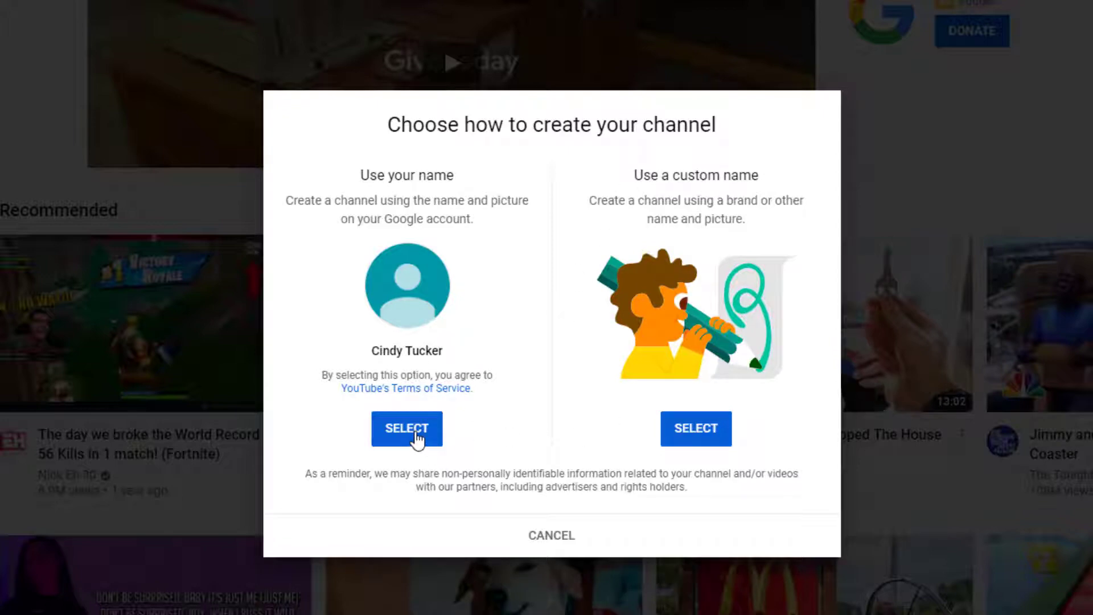
{"action": "left_click", "coordinate": [417, 435]}
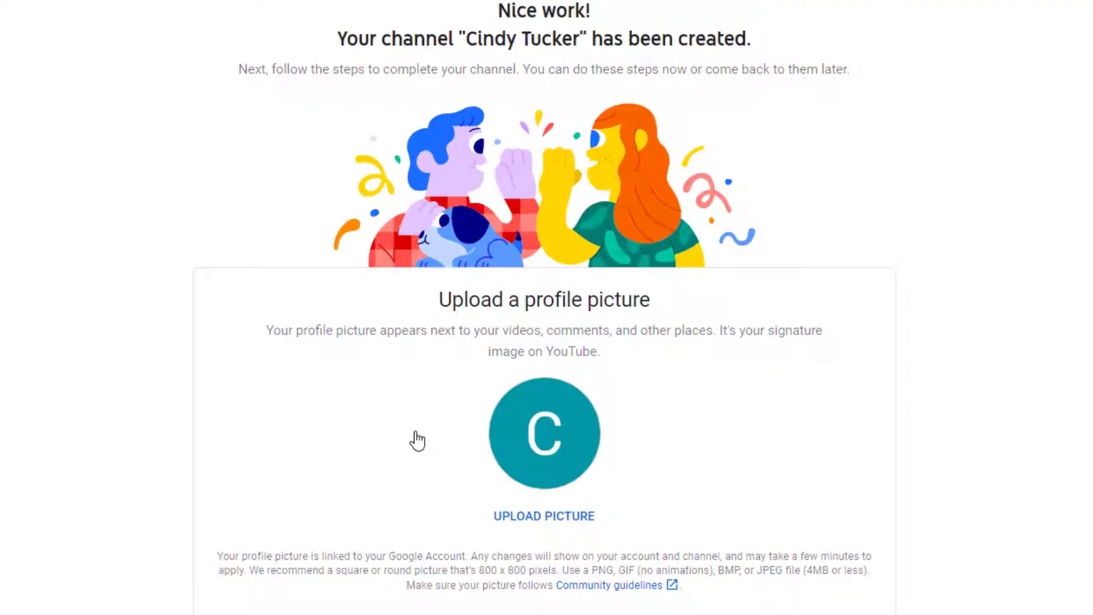
Add a cartoon portrait profile picture and save the channel setup without description or links
{"action": "left_click", "coordinate": [506, 521]}
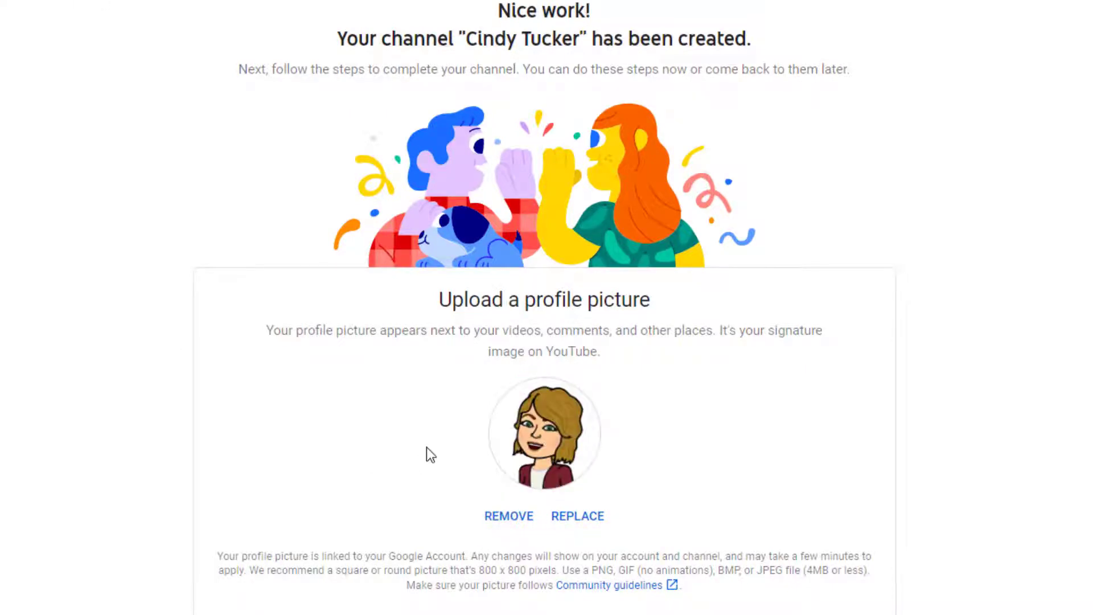
{"action": "scroll", "coordinate": [825, 464], "scroll_direction": "down", "scroll_amount": 8}
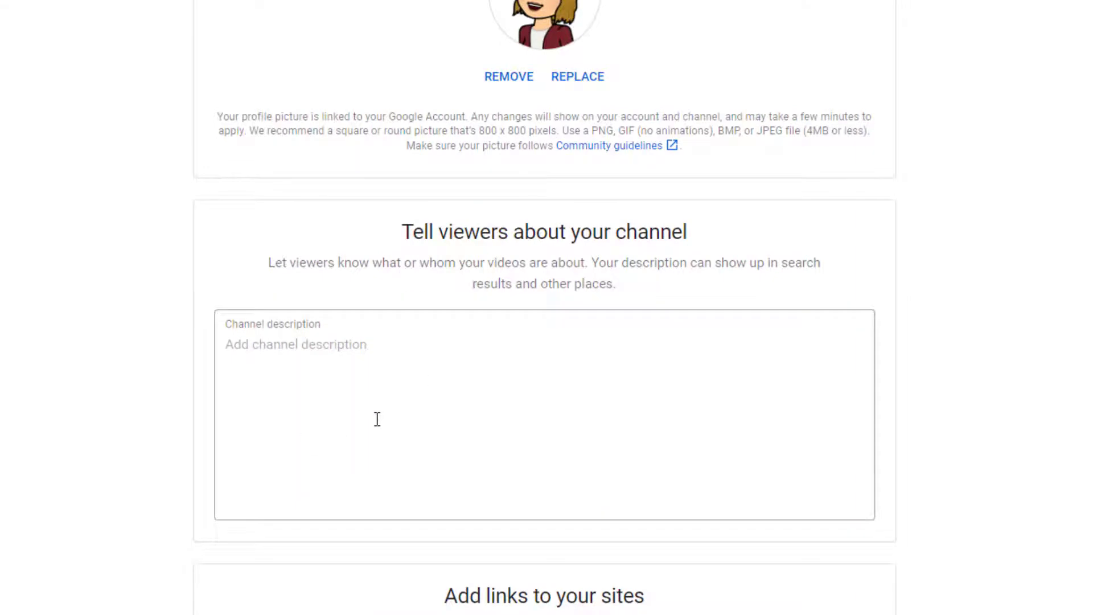
{"action": "scroll", "coordinate": [377, 419], "scroll_direction": "down", "scroll_amount": 3}
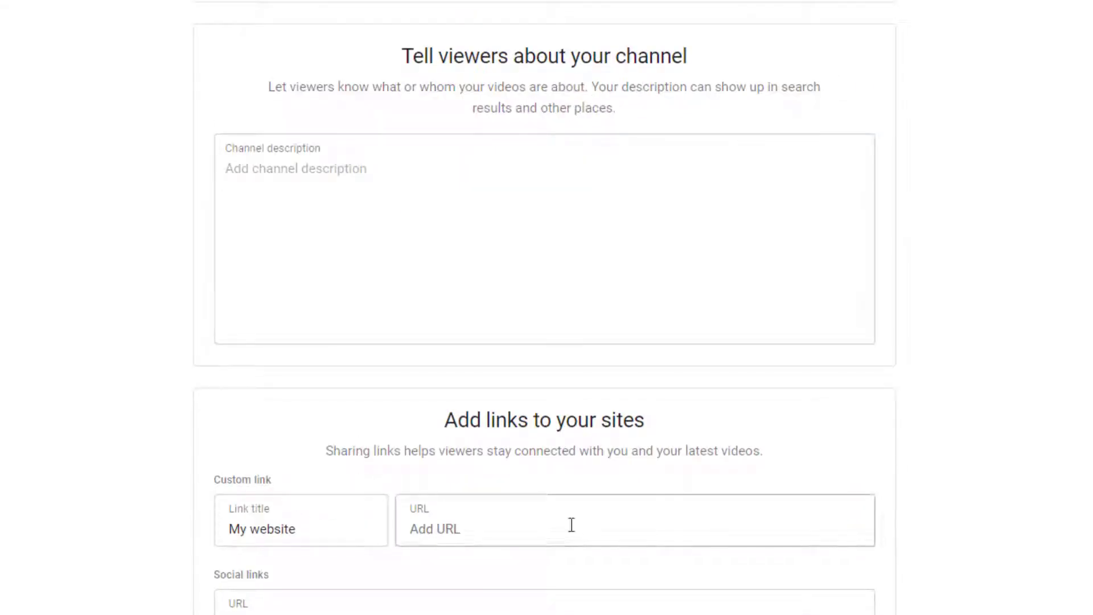
{"action": "scroll", "coordinate": [572, 524], "scroll_direction": "down", "scroll_amount": 3}
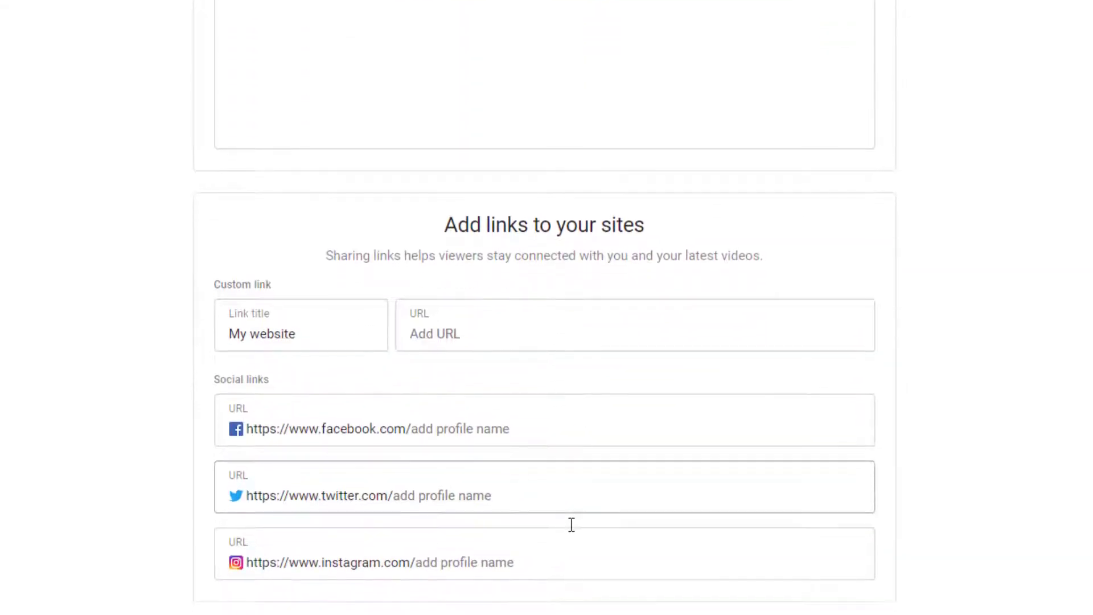
{"action": "left_click", "coordinate": [578, 610]}
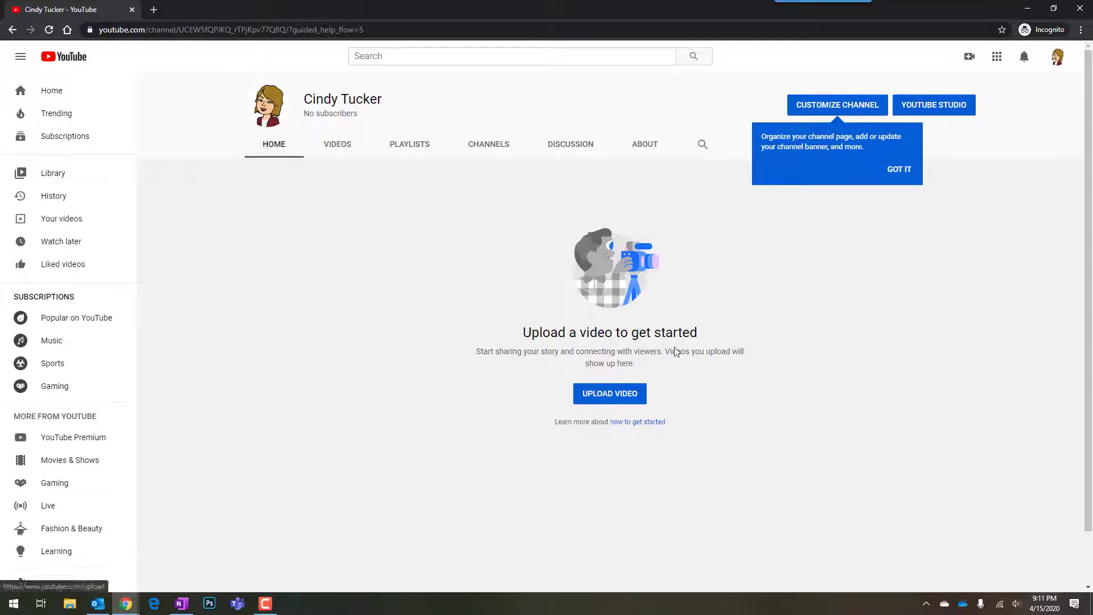
Start a YouTube Studio video upload, dismiss the welcome popup, and bring up the file picker
{"action": "left_click", "coordinate": [969, 57]}
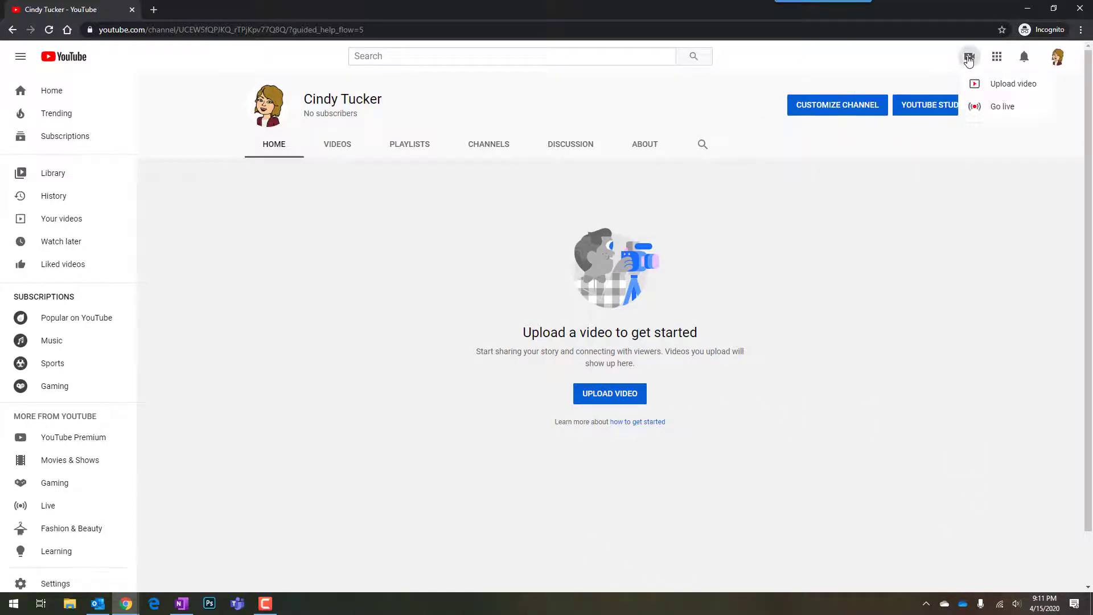
{"action": "left_click", "coordinate": [985, 84]}
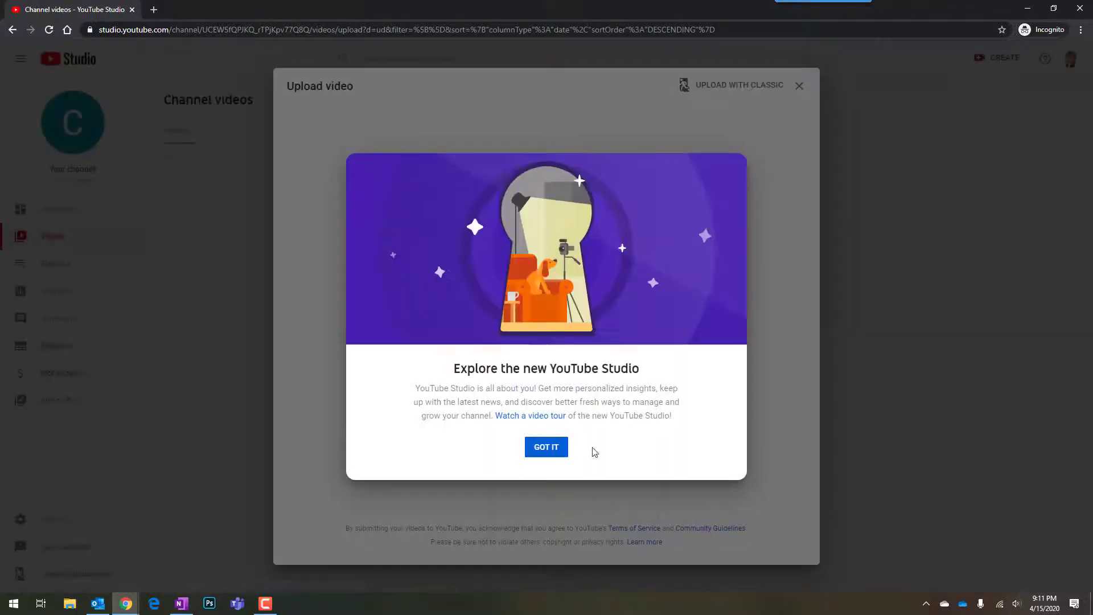
{"action": "left_click", "coordinate": [551, 452]}
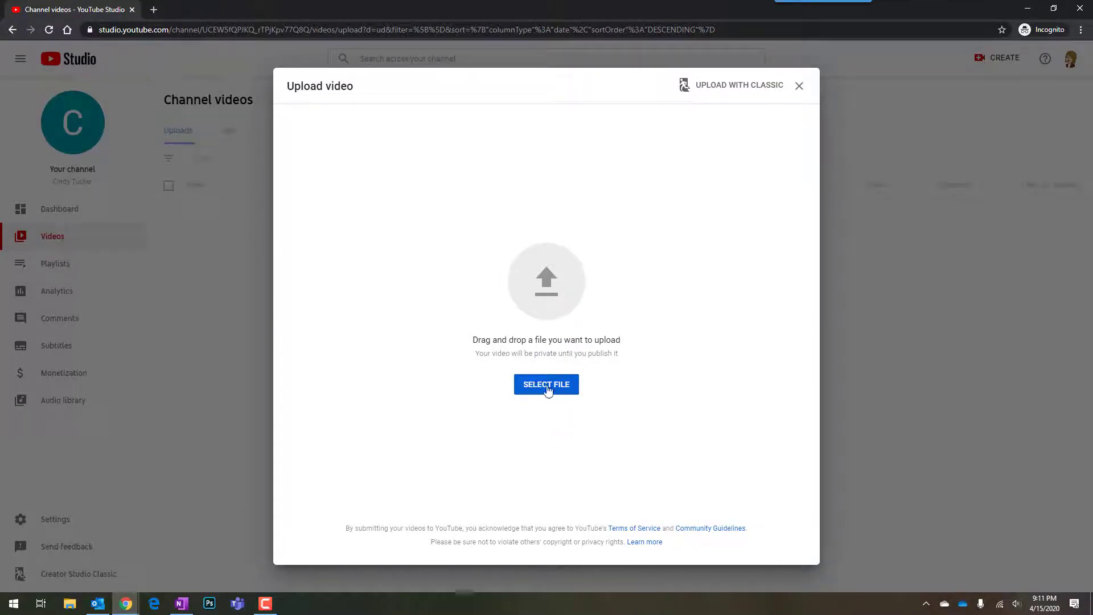
{"action": "left_click", "coordinate": [547, 384]}
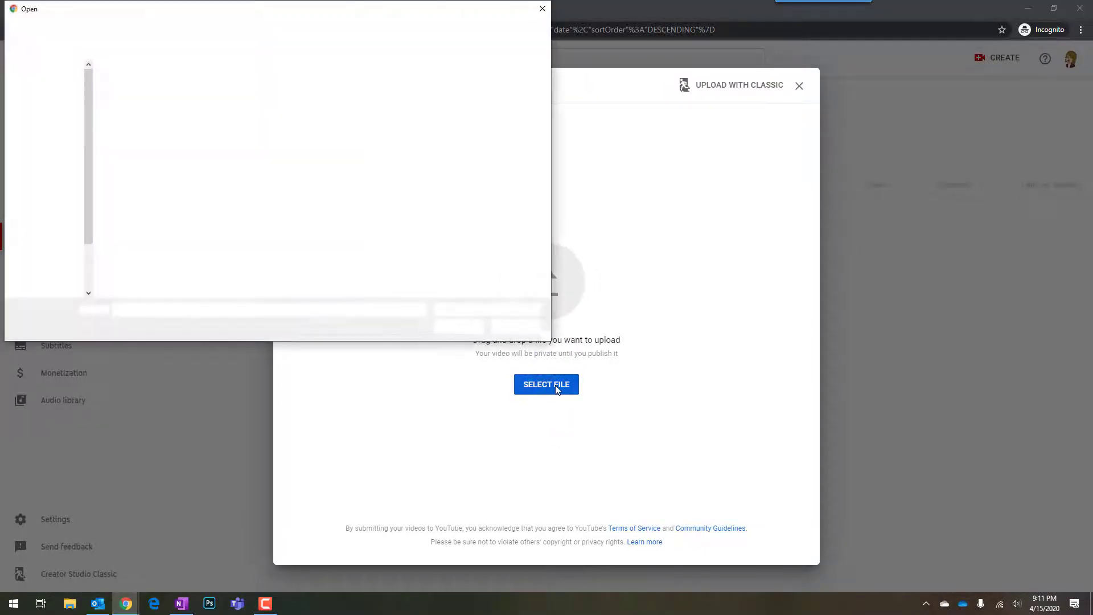
Upload the 'Creating Parent Observer Accounts in Canvas' video from its folder under Camtasia
{"action": "left_click", "coordinate": [48, 171]}
{"action": "scroll", "coordinate": [194, 251], "scroll_direction": "down", "scroll_amount": 5}
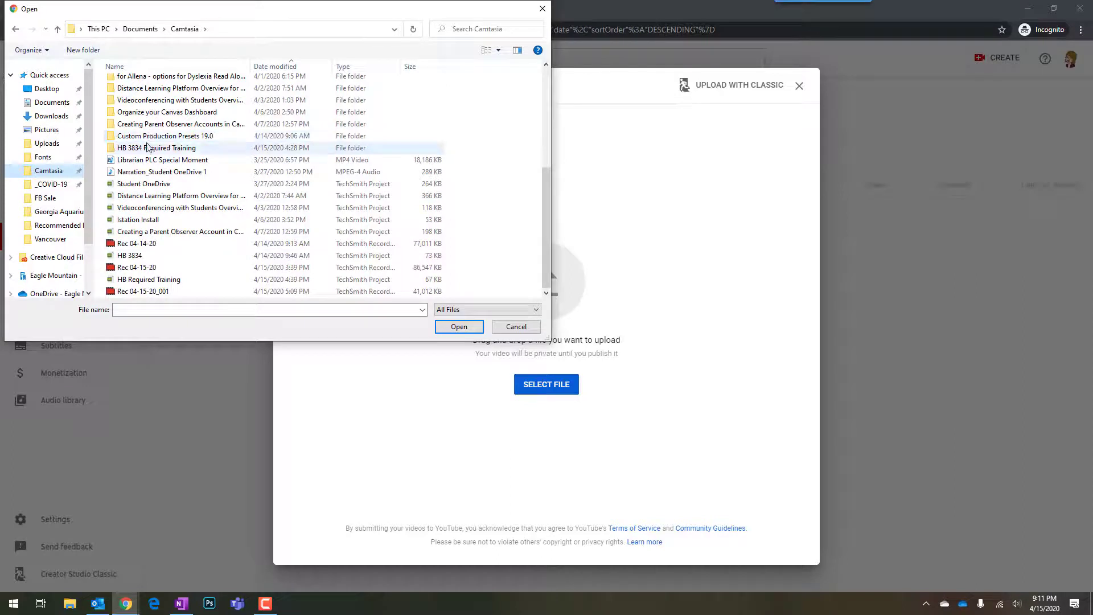
{"action": "left_click", "coordinate": [153, 126]}
{"action": "double_click", "coordinate": [152, 126]}
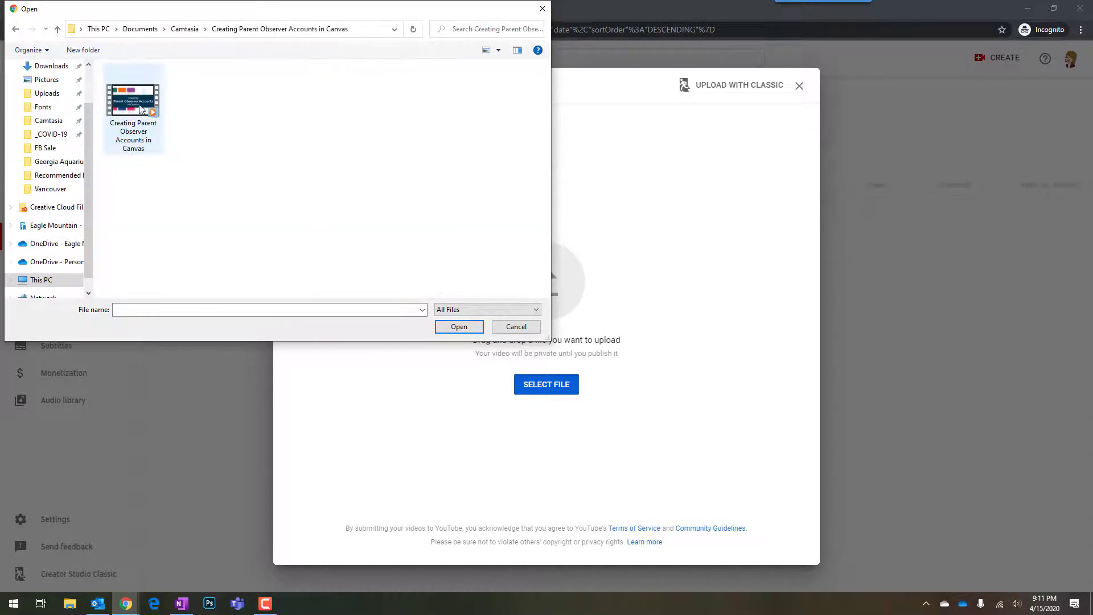
{"action": "double_click", "coordinate": [139, 106]}
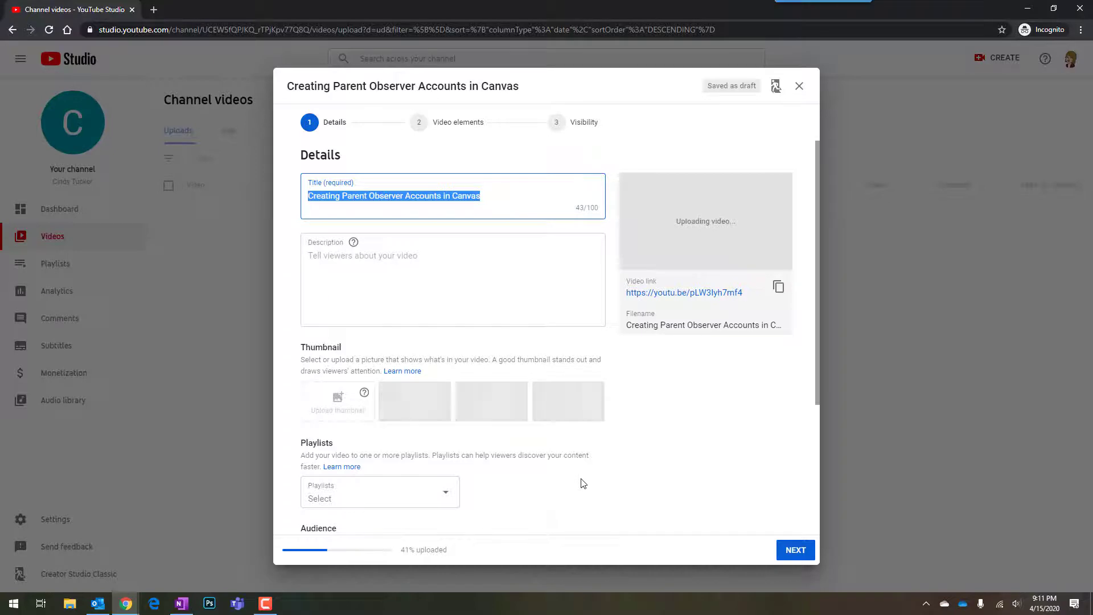
Set the audience to 'No, it's not made for kids' and continue to Video elements
{"action": "scroll", "coordinate": [582, 482], "scroll_direction": "down", "scroll_amount": 3}
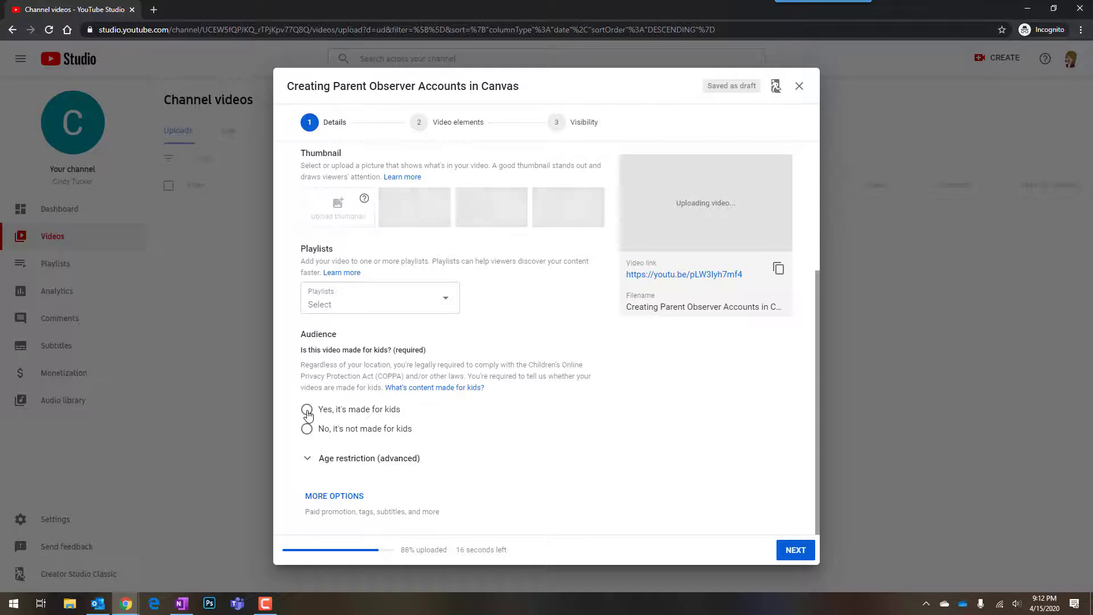
{"action": "left_click", "coordinate": [307, 430]}
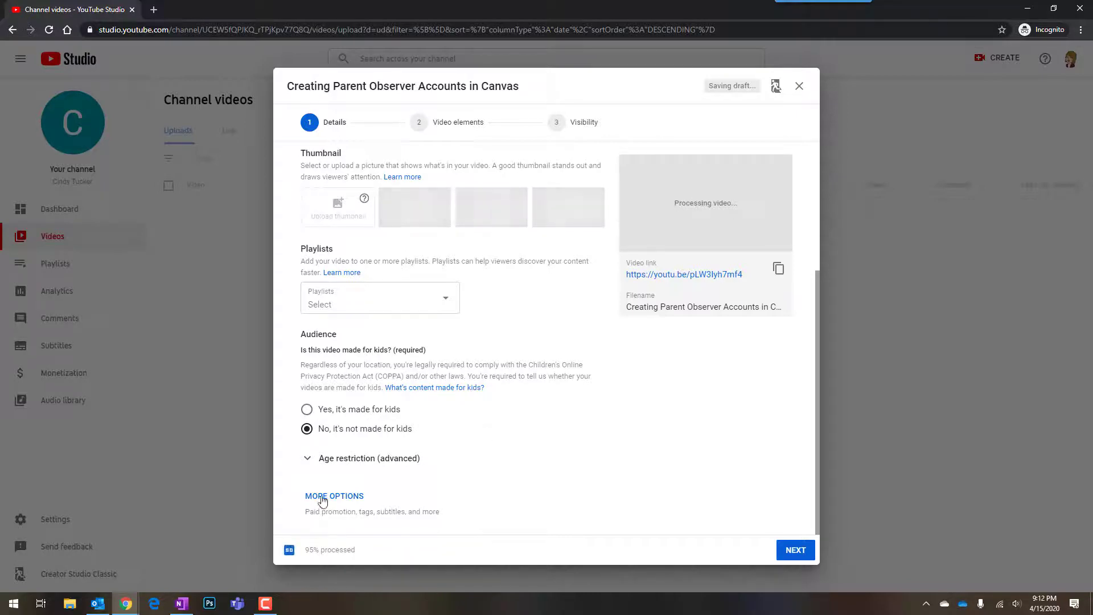
{"action": "left_click", "coordinate": [798, 557]}
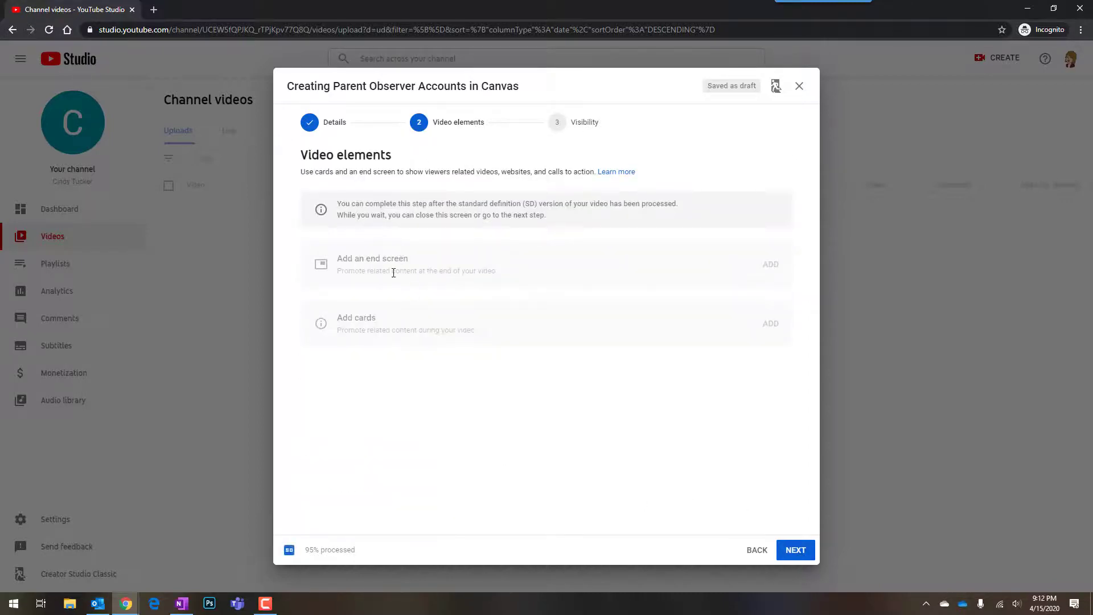
Advance to the Visibility step and choose Unlisted
{"action": "left_click", "coordinate": [795, 550]}
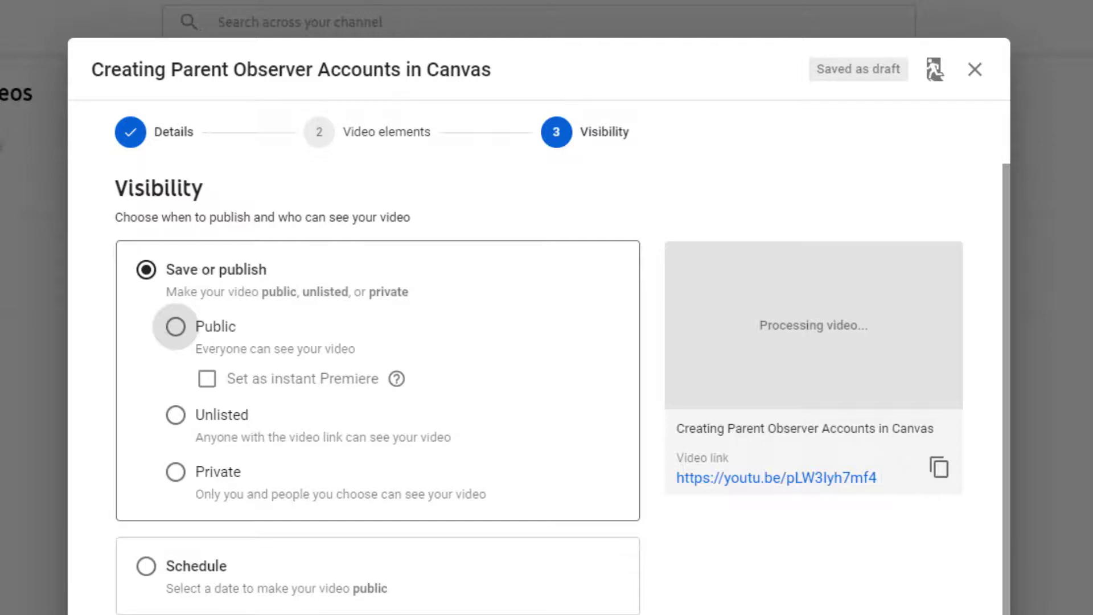
{"action": "left_click", "coordinate": [175, 414]}
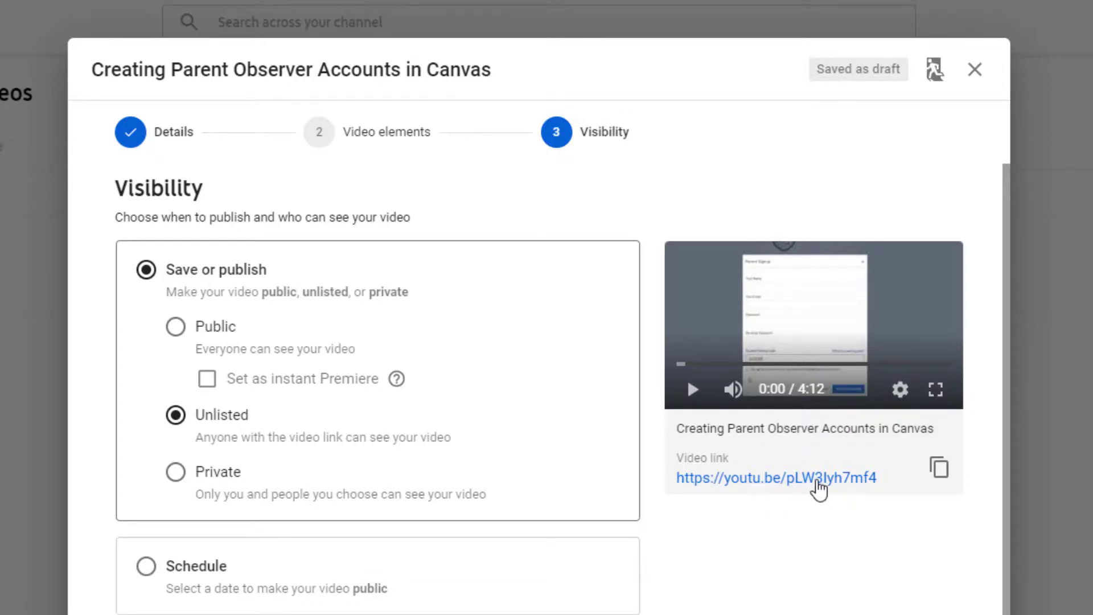
Pick the title-card frame as thumbnail, return to Visibility, and save to publish unlisted
{"action": "left_click", "coordinate": [166, 140]}
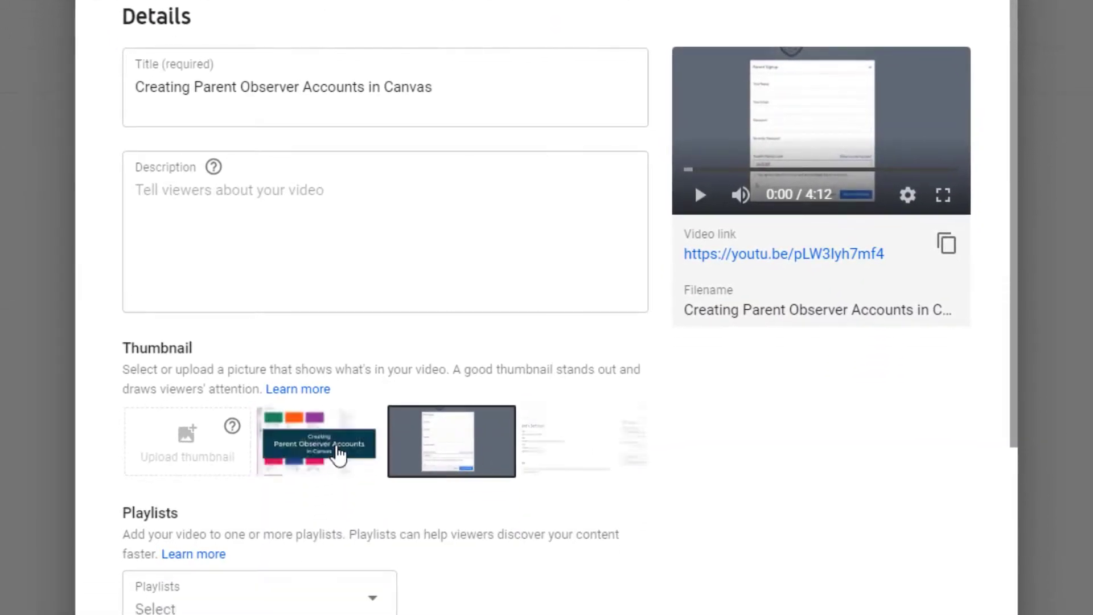
{"action": "left_click", "coordinate": [317, 455]}
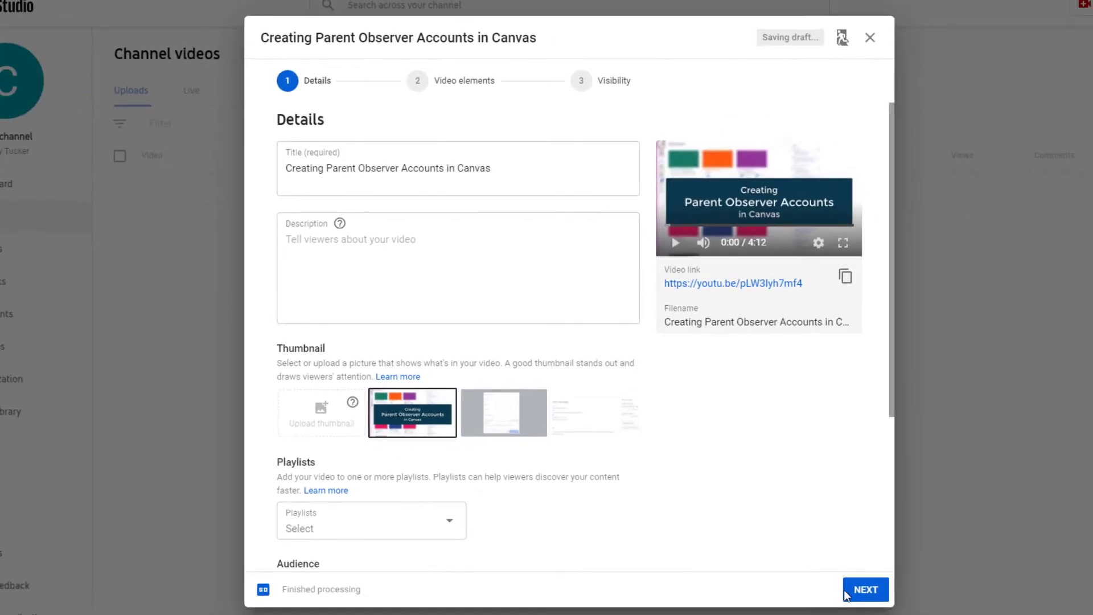
{"action": "left_click", "coordinate": [865, 592]}
{"action": "left_click", "coordinate": [866, 592]}
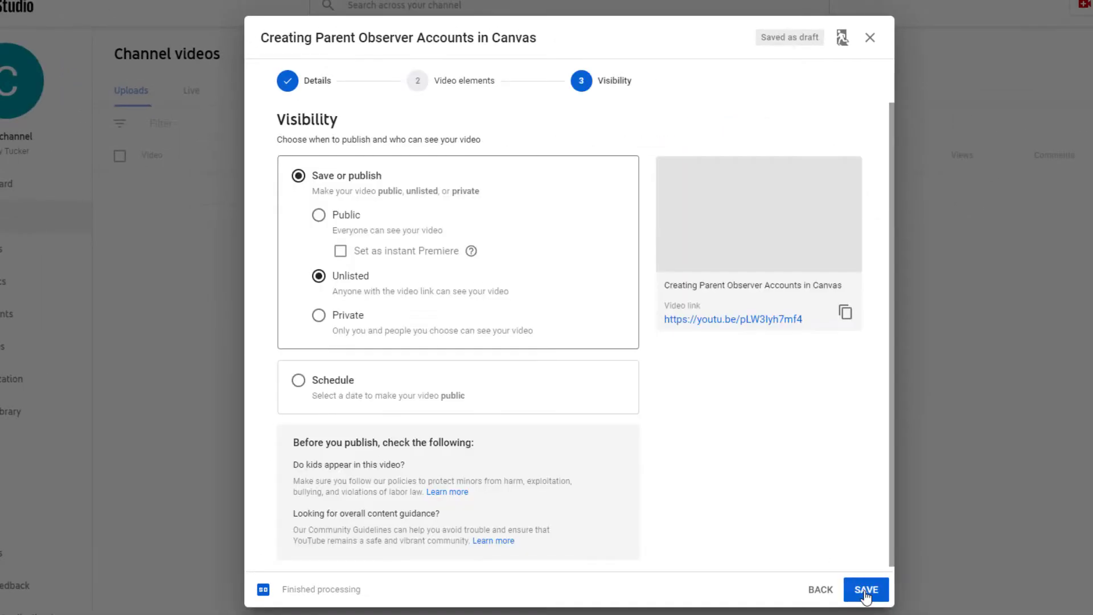
{"action": "scroll", "coordinate": [529, 513], "scroll_direction": "down", "scroll_amount": 1}
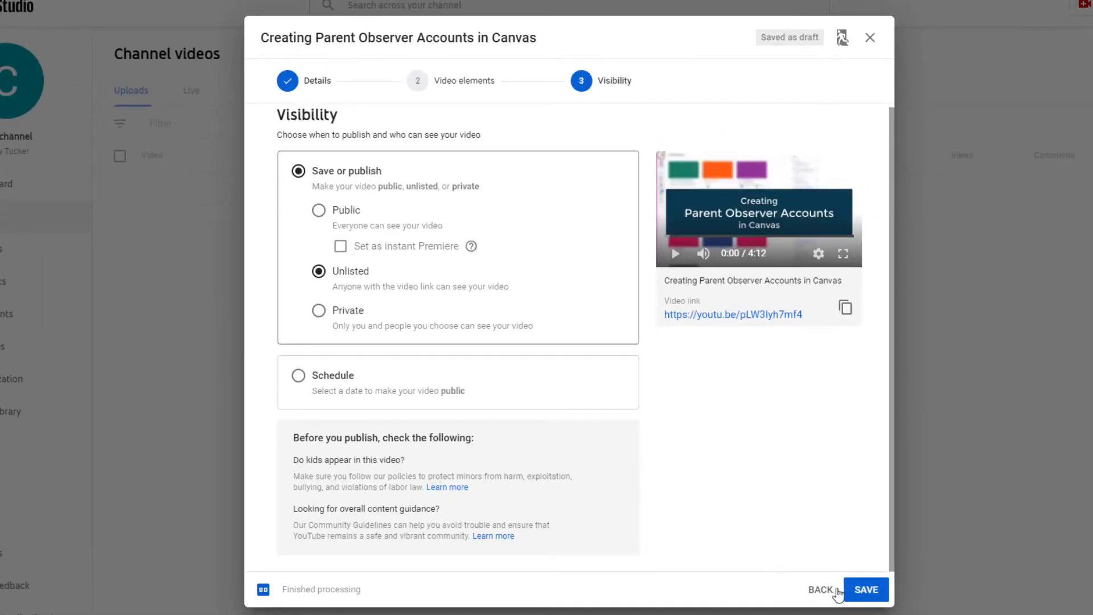
{"action": "left_click", "coordinate": [855, 595]}
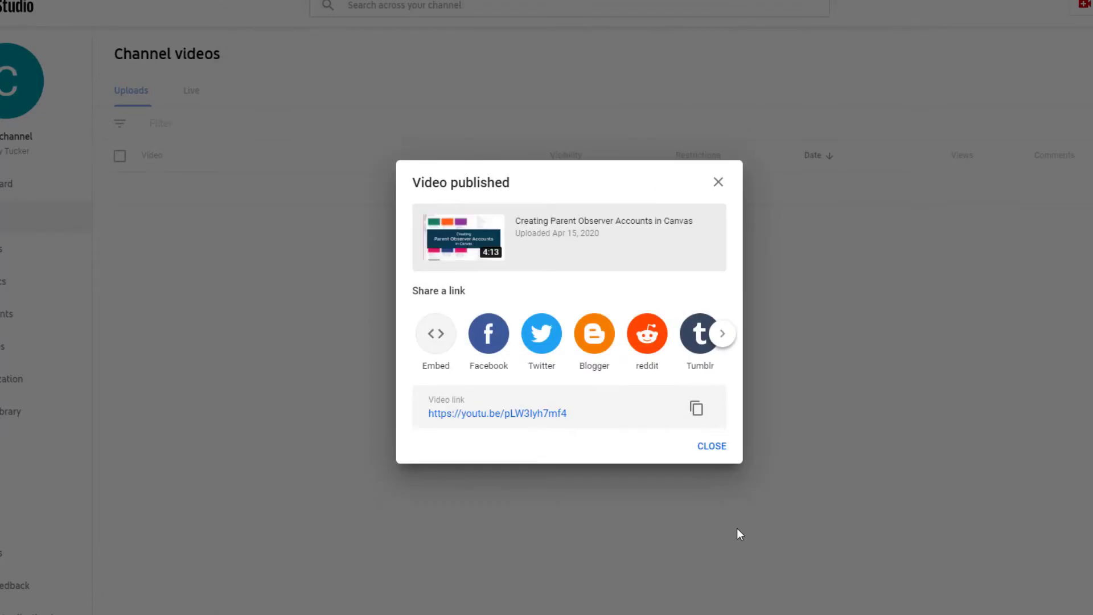
Copy the link to 'Creating Parent Observer Accounts in Canvas', check its embed code, then close the dialog
{"action": "left_click", "coordinate": [696, 408]}
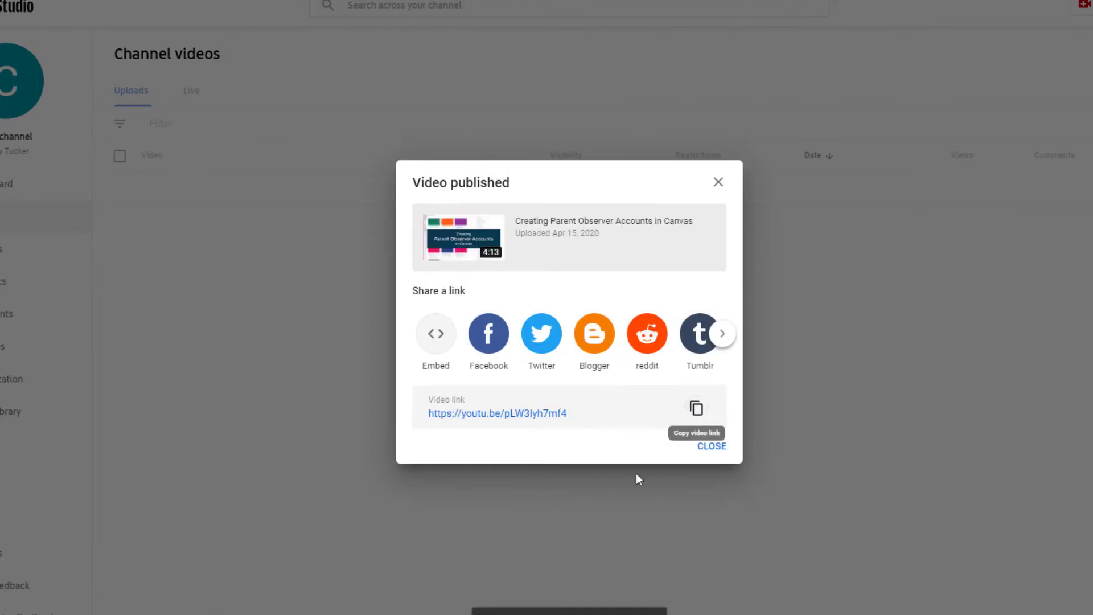
{"action": "left_click", "coordinate": [435, 334]}
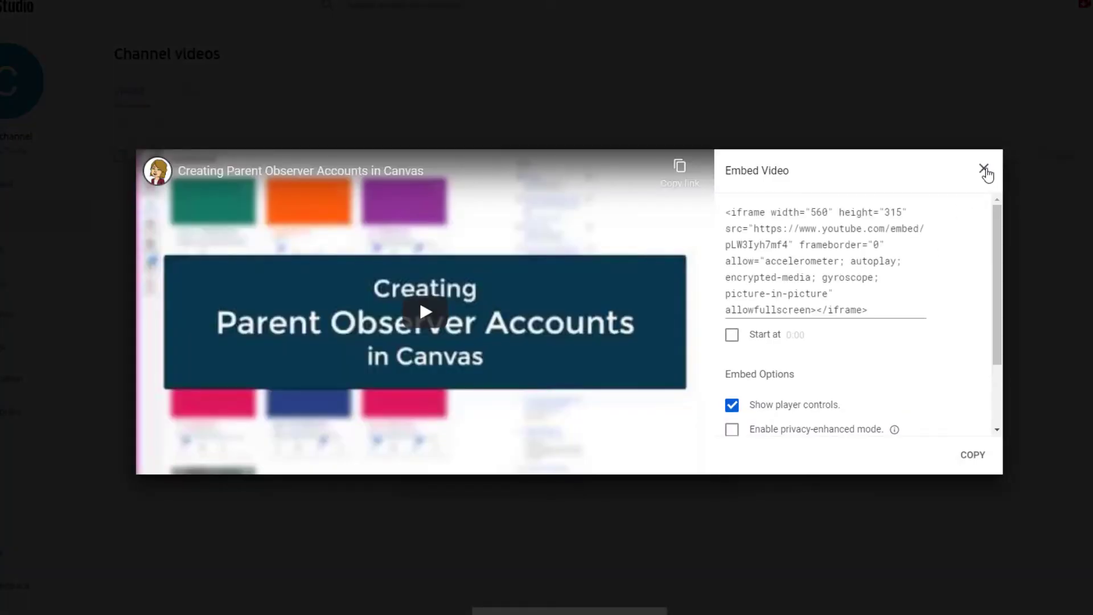
{"action": "left_click", "coordinate": [984, 169]}
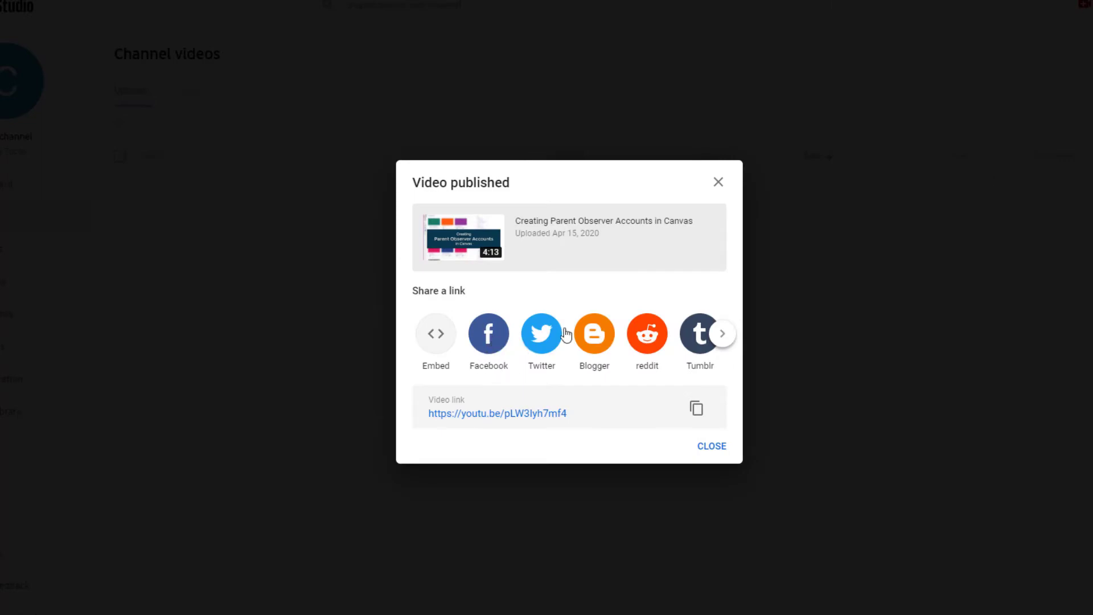
{"action": "left_click", "coordinate": [711, 446]}
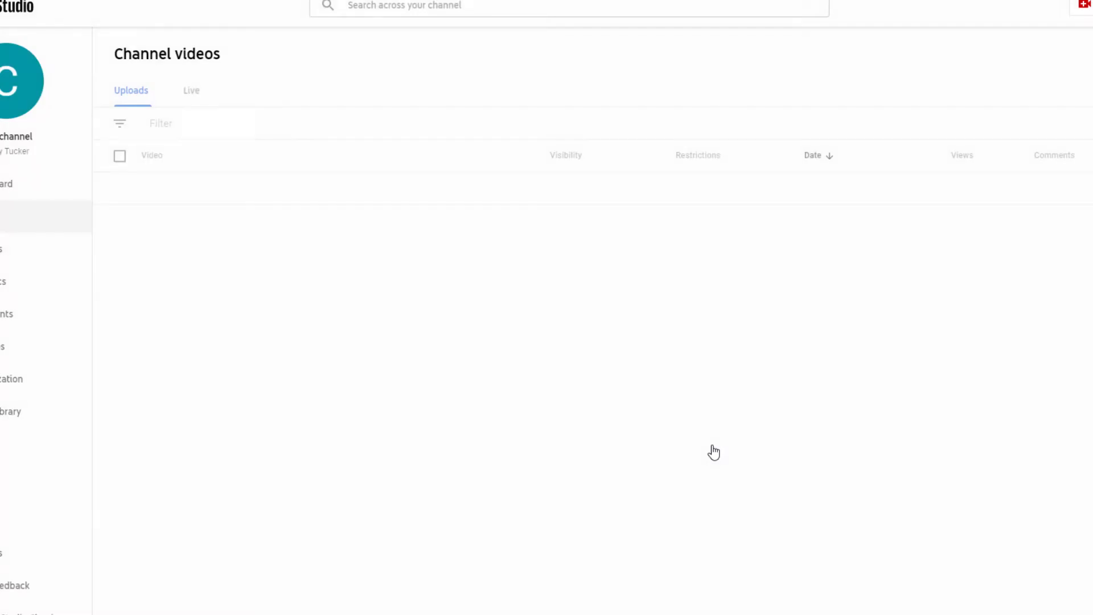